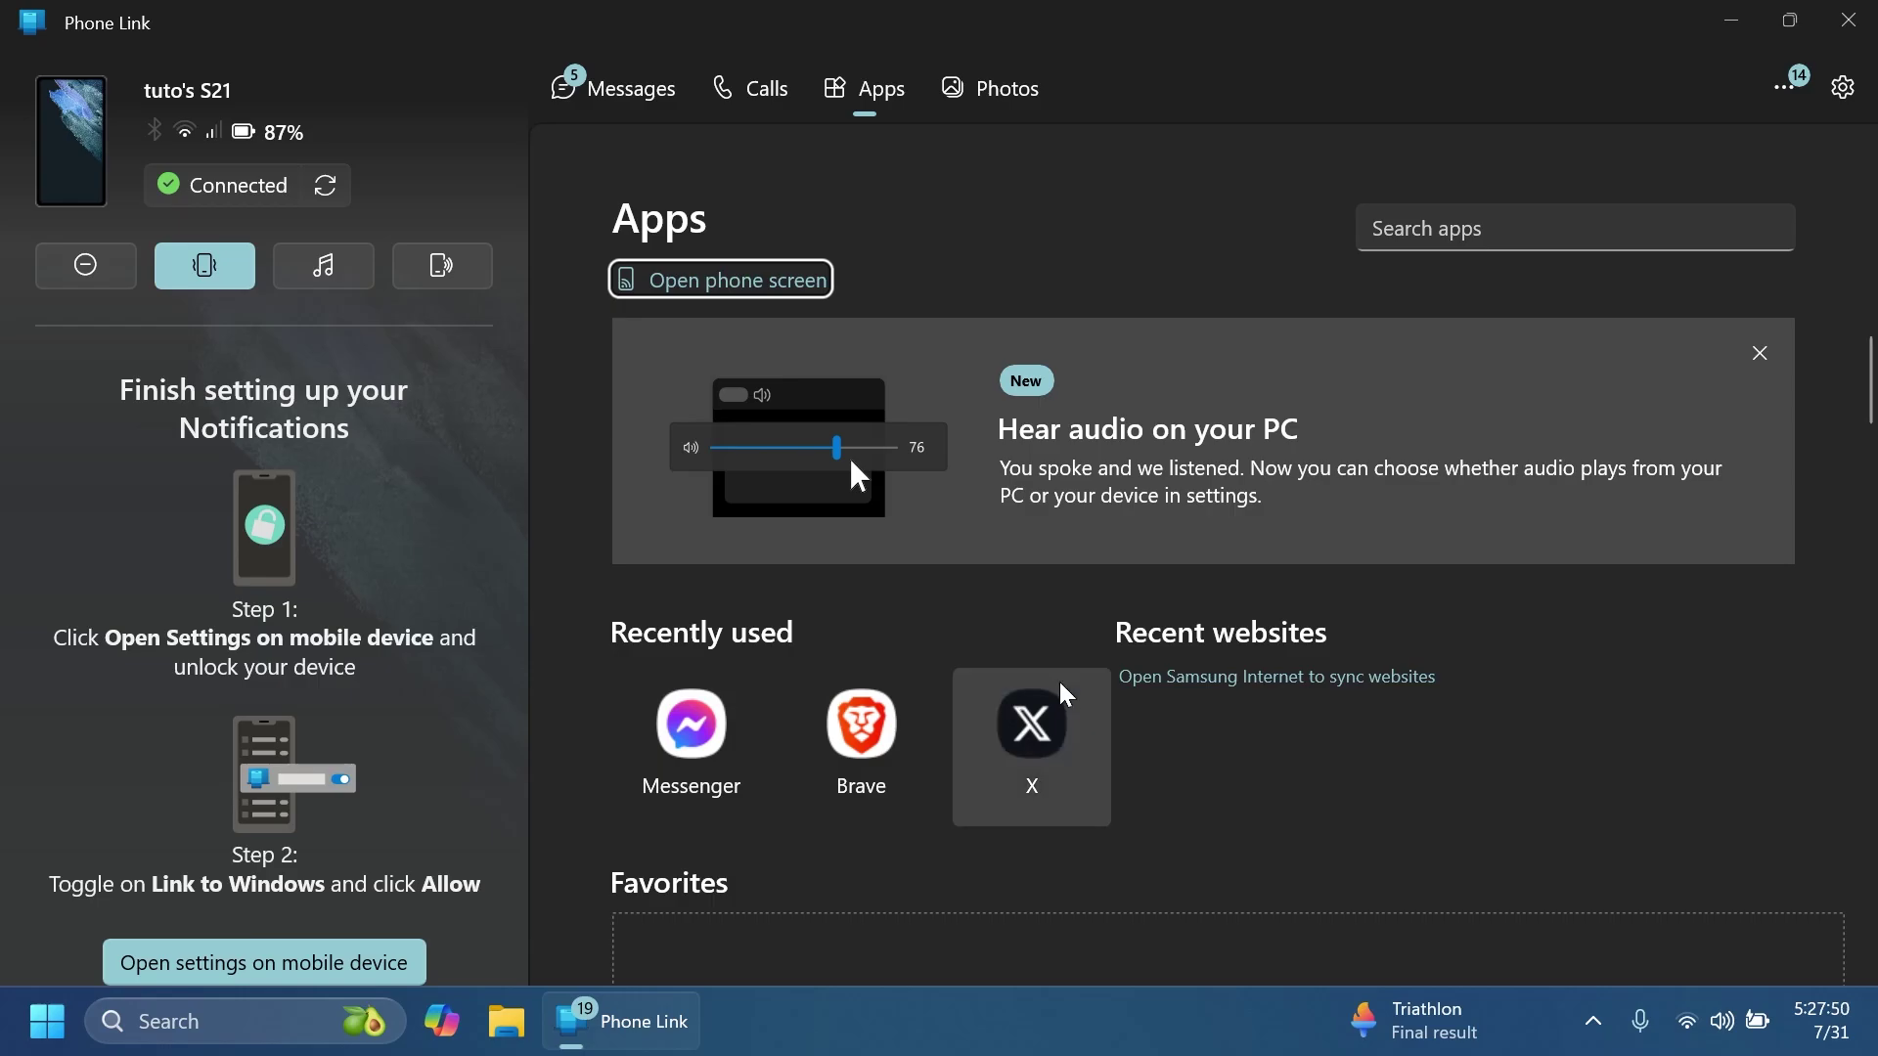
# Close Phone Link, launch Settings from search, and open Windows Update > Windows Insider Program
pyautogui.click(1848, 20)
pyautogui.click(127, 1033)
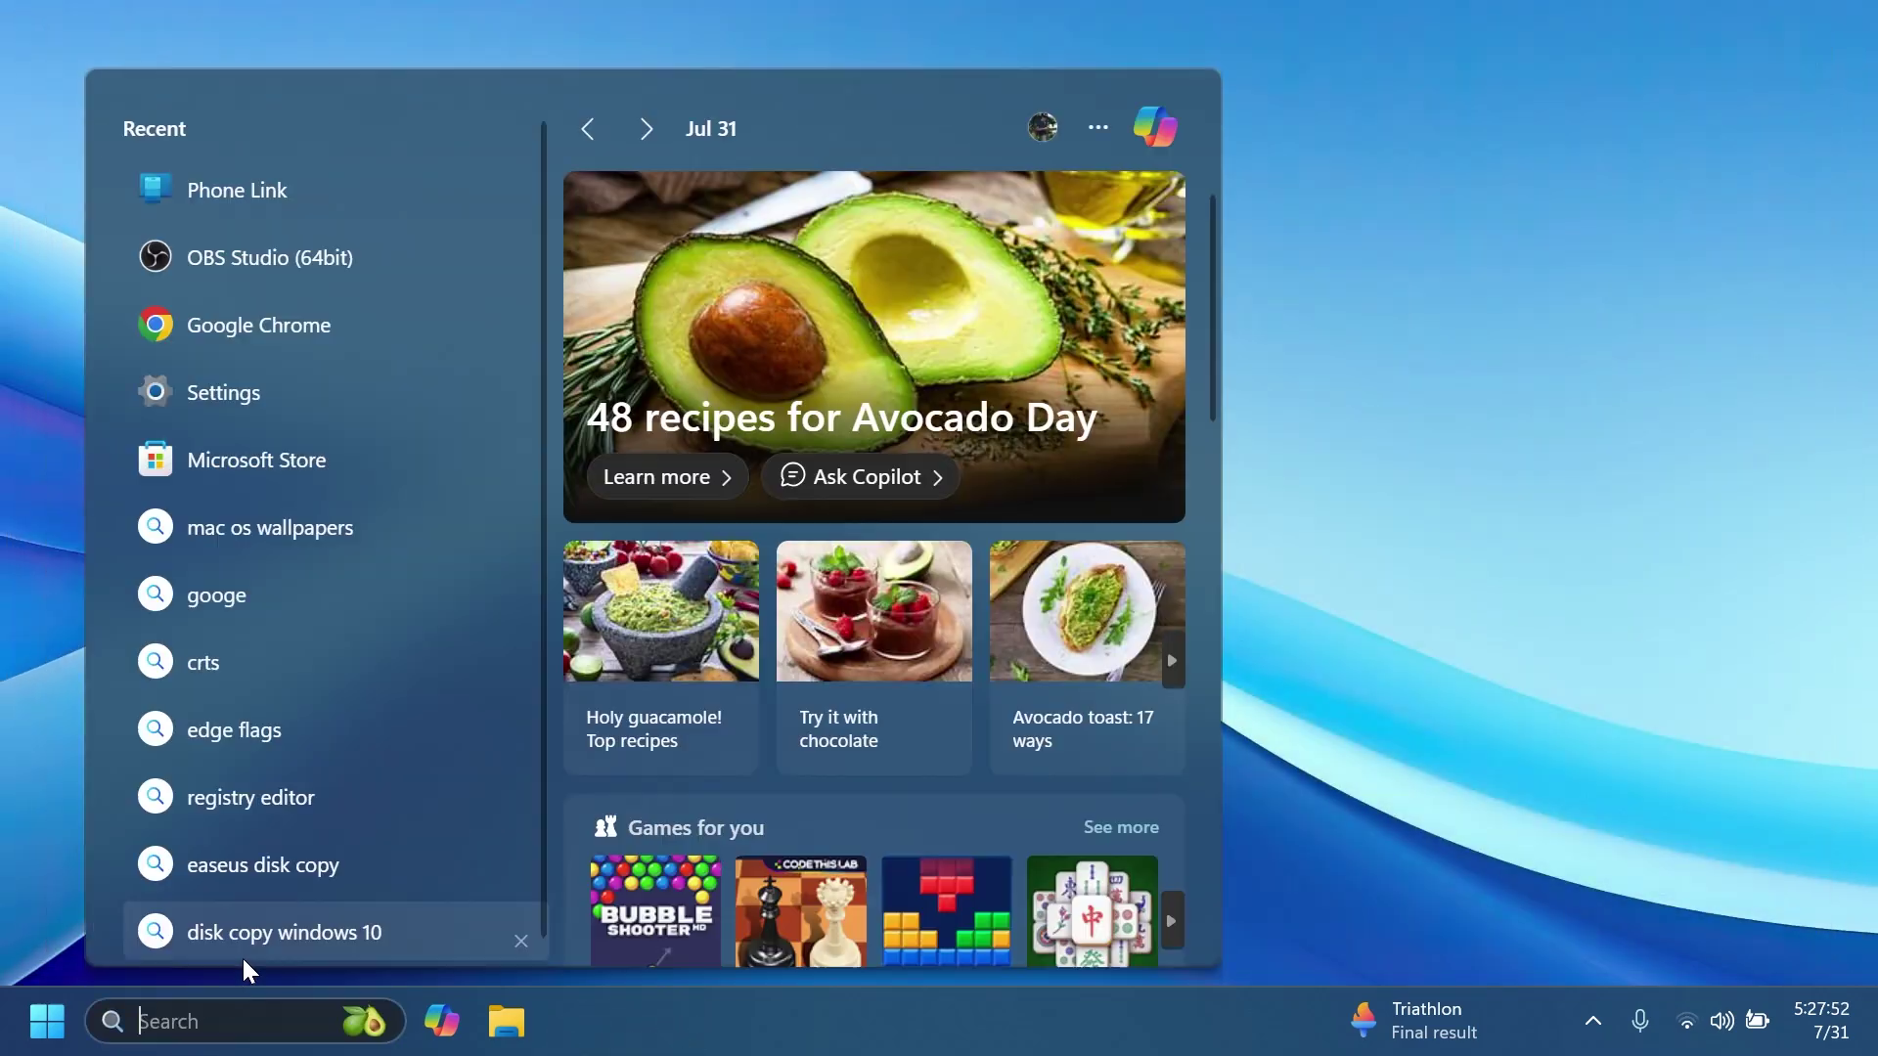
pyautogui.write('settings')
pyautogui.press('Return')
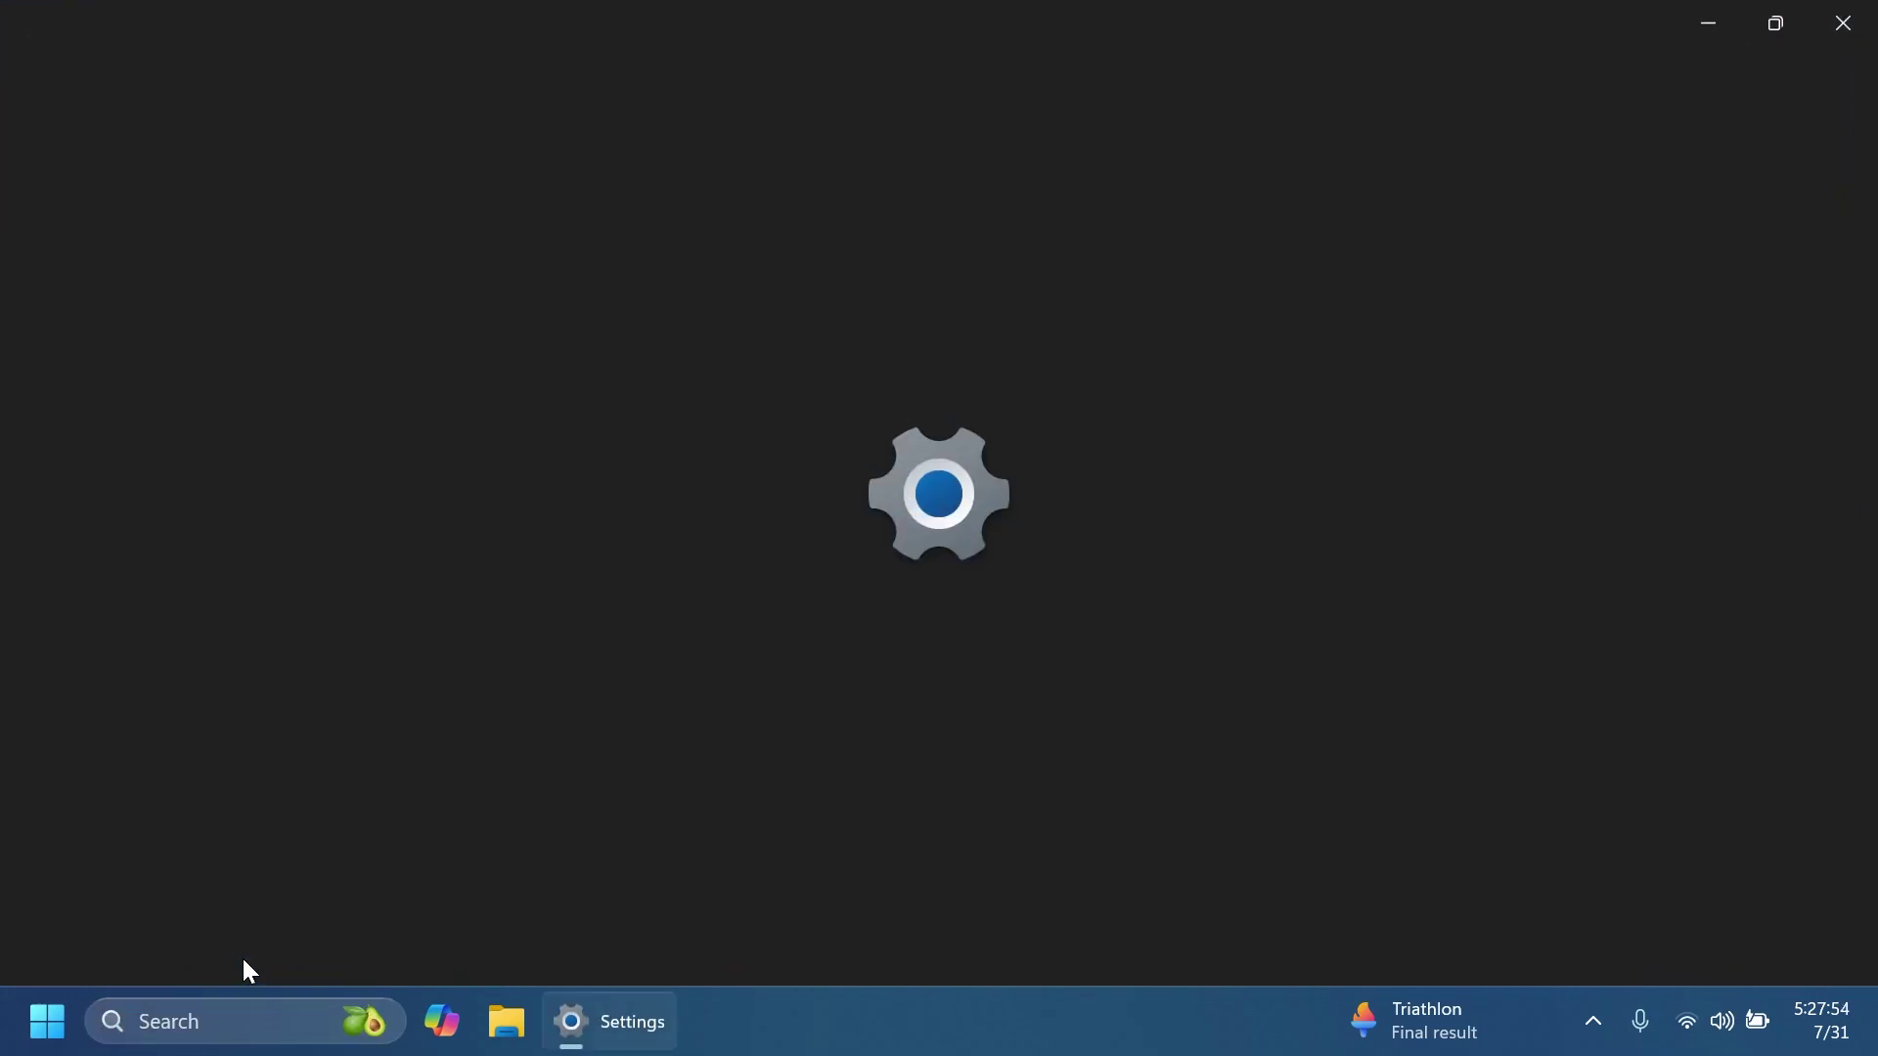
pyautogui.click(1644, 243)
pyautogui.scroll(-2, 882, 423)
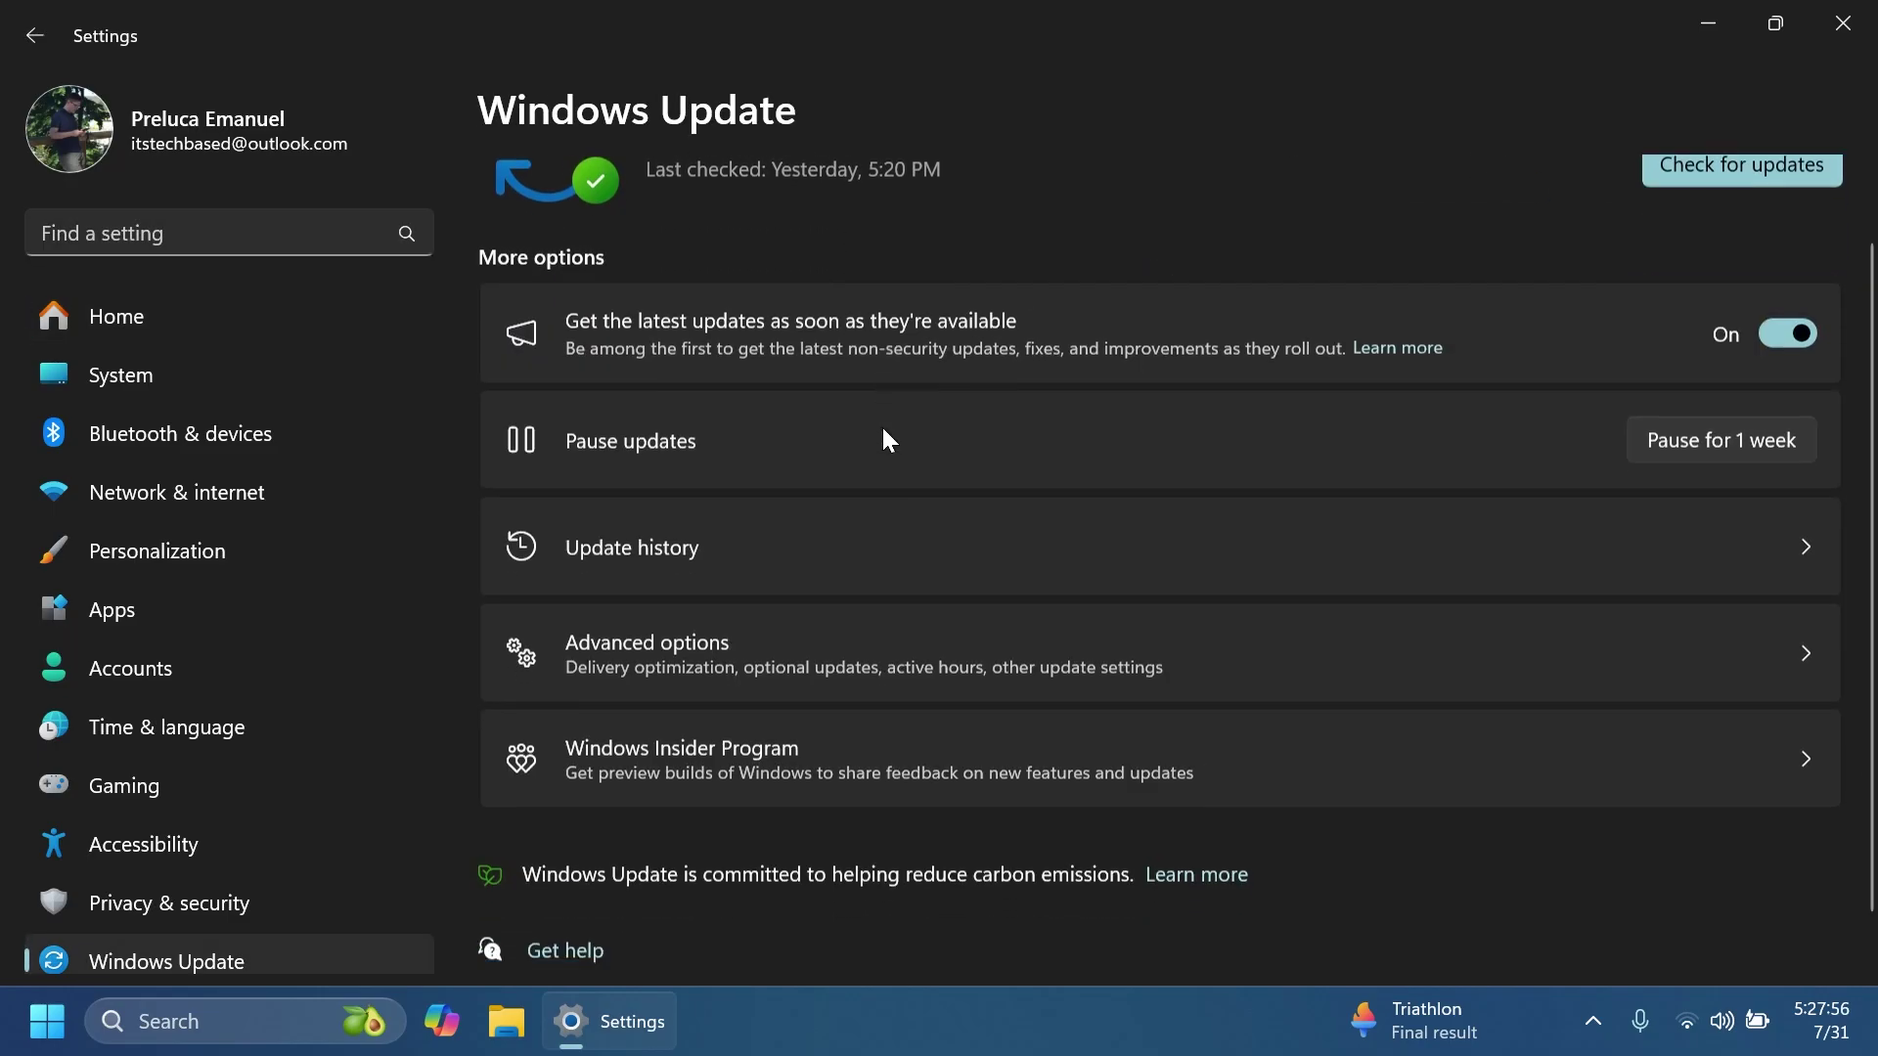
pyautogui.scroll(-1, 882, 424)
pyautogui.click(636, 699)
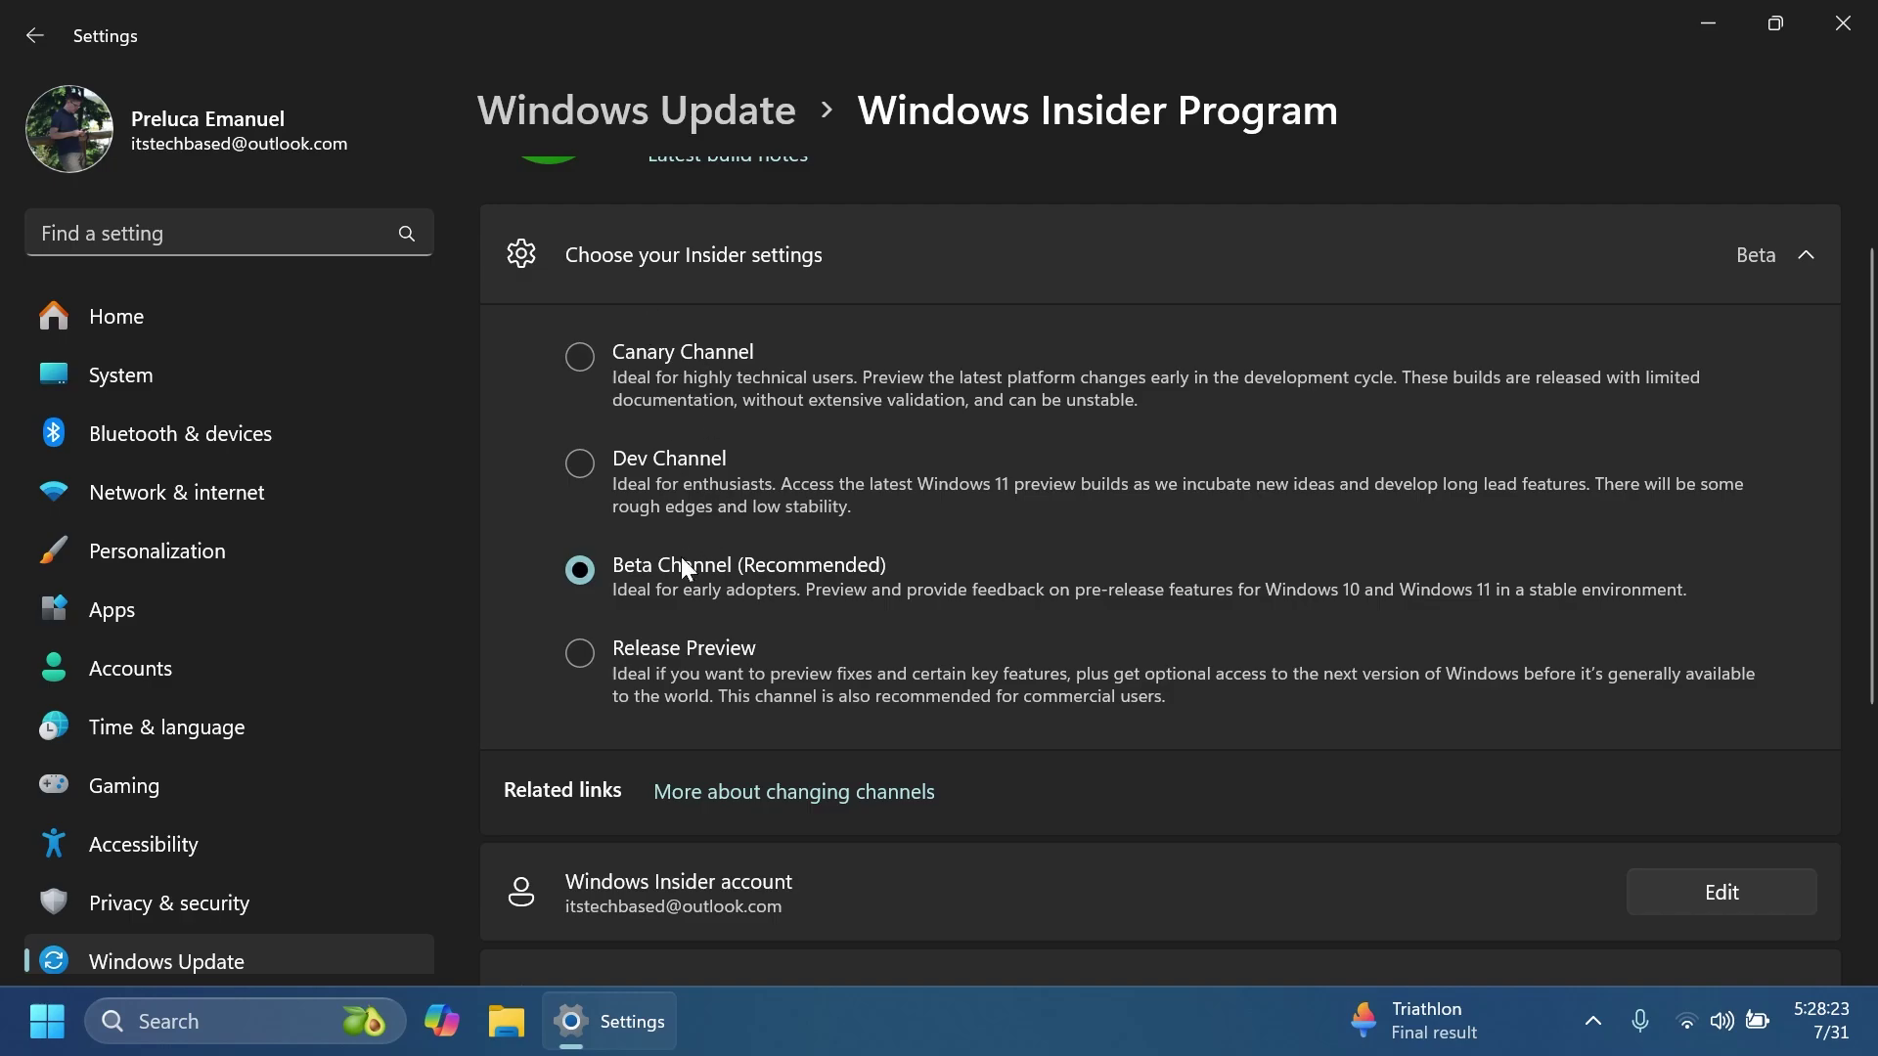
pyautogui.scroll(2, 728, 514)
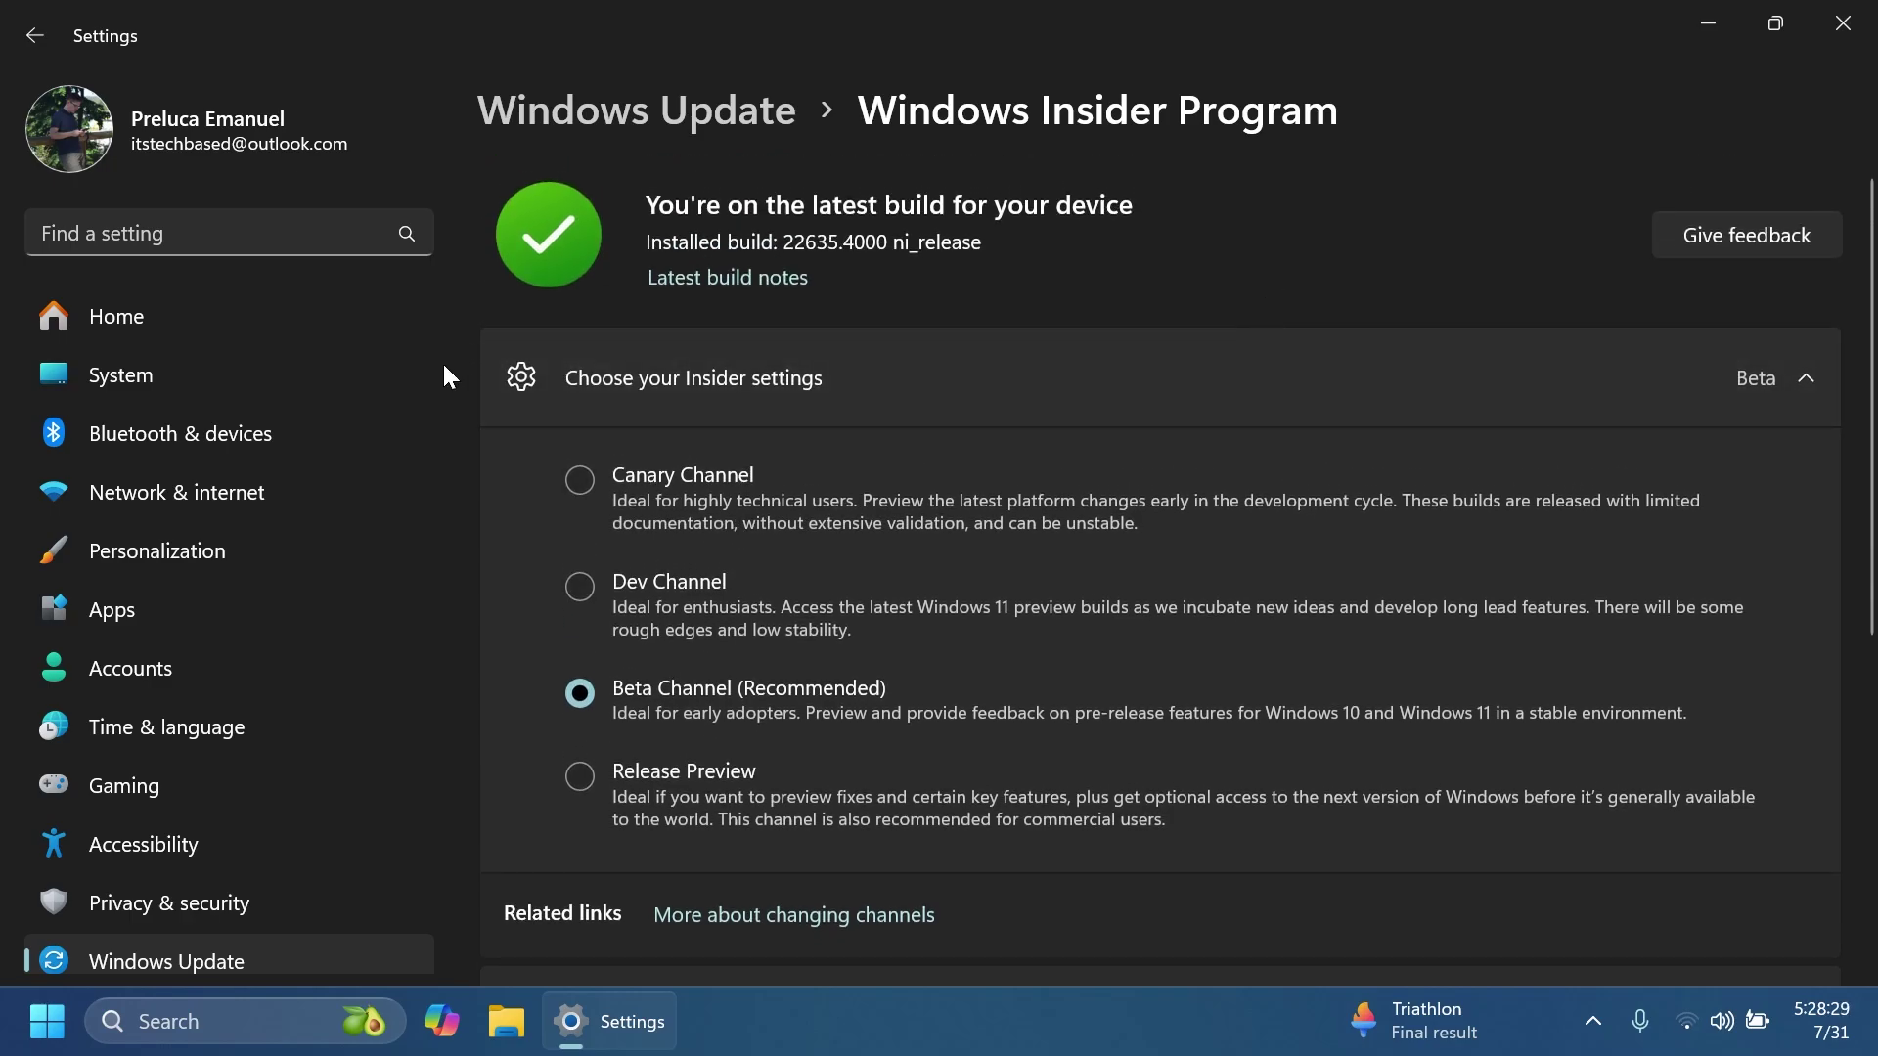
# Open the Manage devices window from Bluetooth & devices > Mobile devices
pyautogui.click(162, 456)
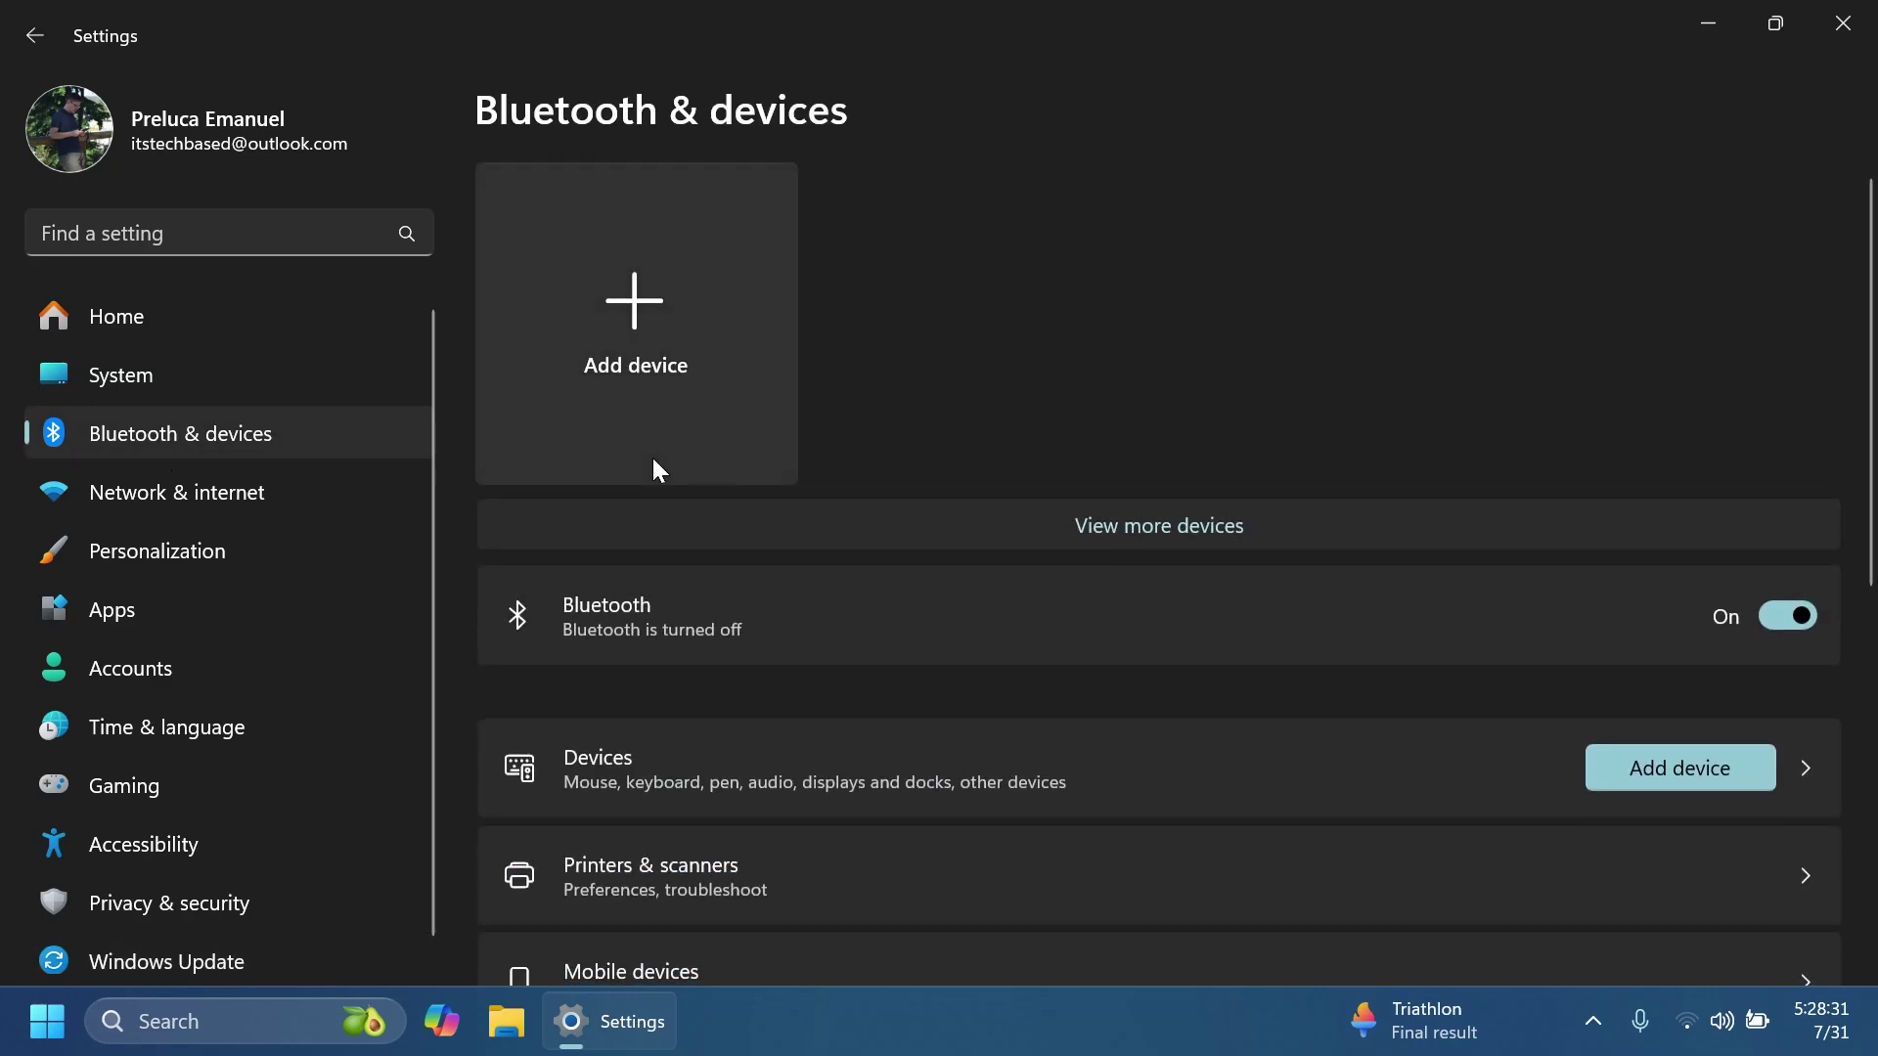
pyautogui.scroll(-3, 675, 514)
pyautogui.click(646, 480)
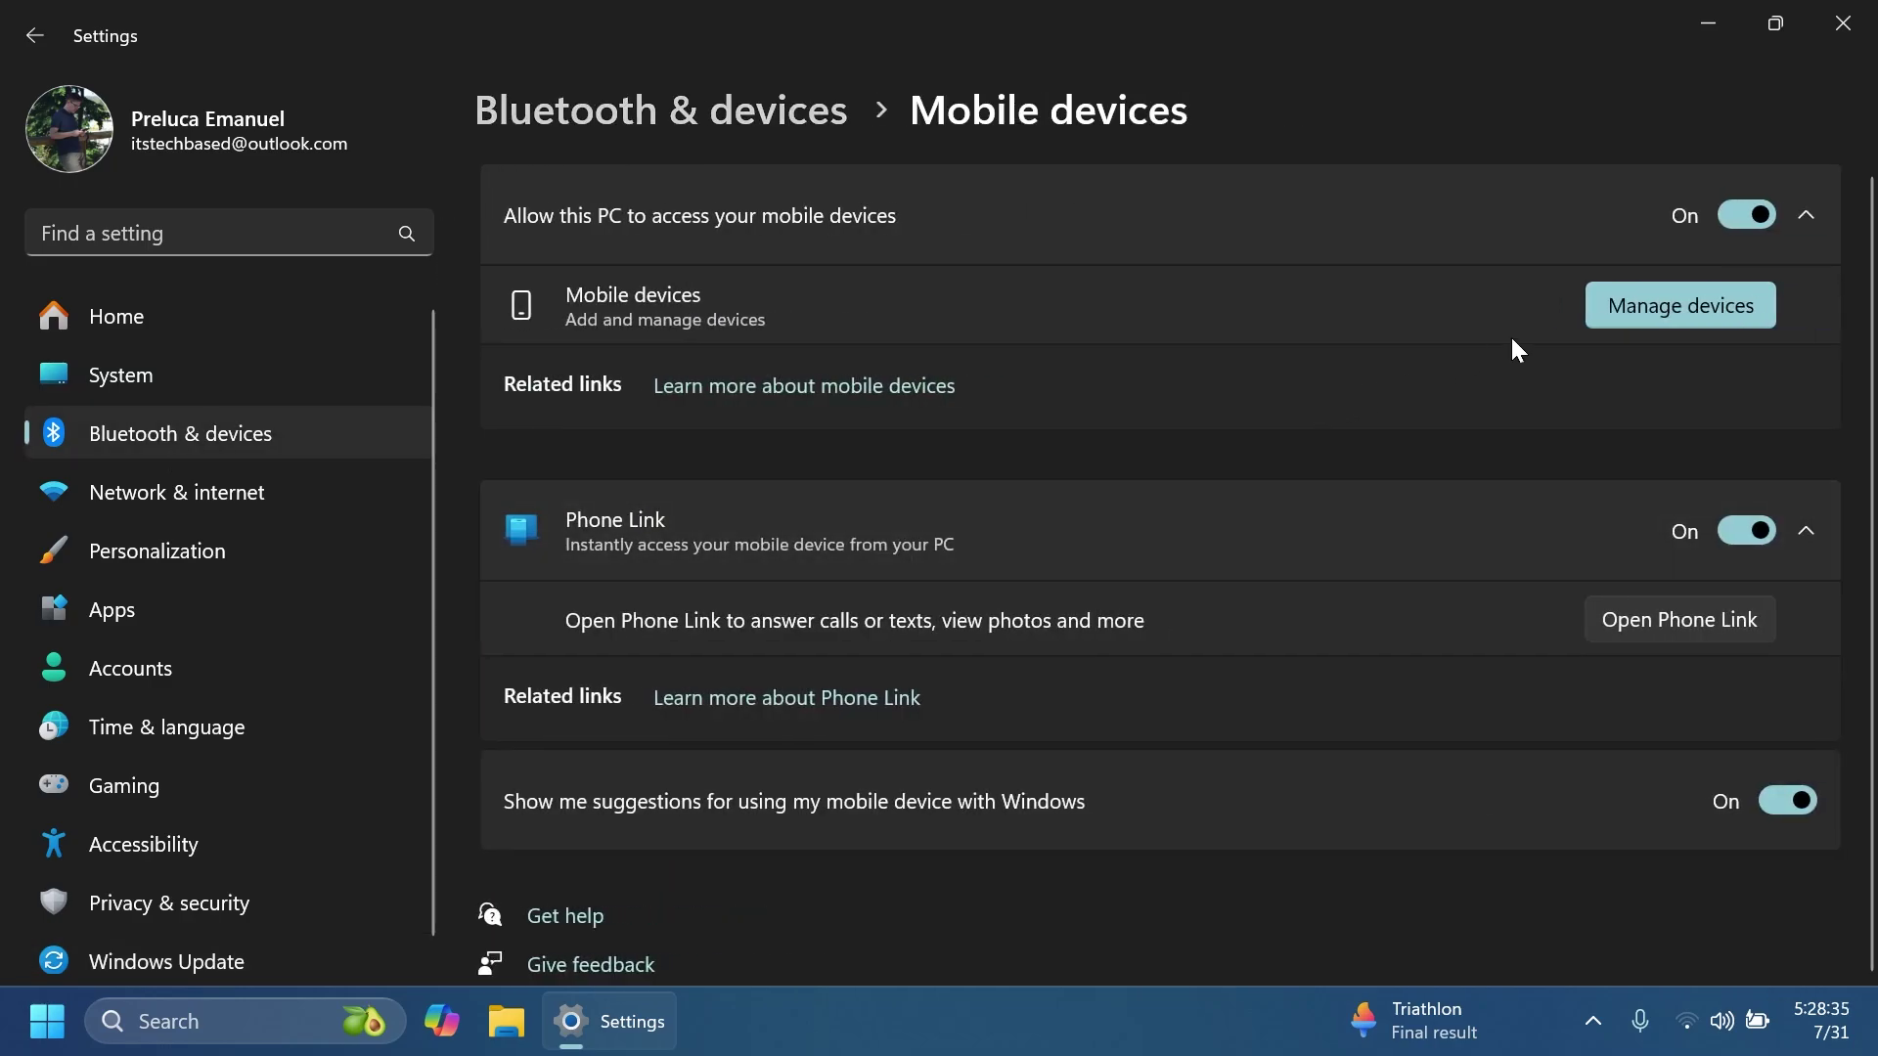
pyautogui.click(1644, 305)
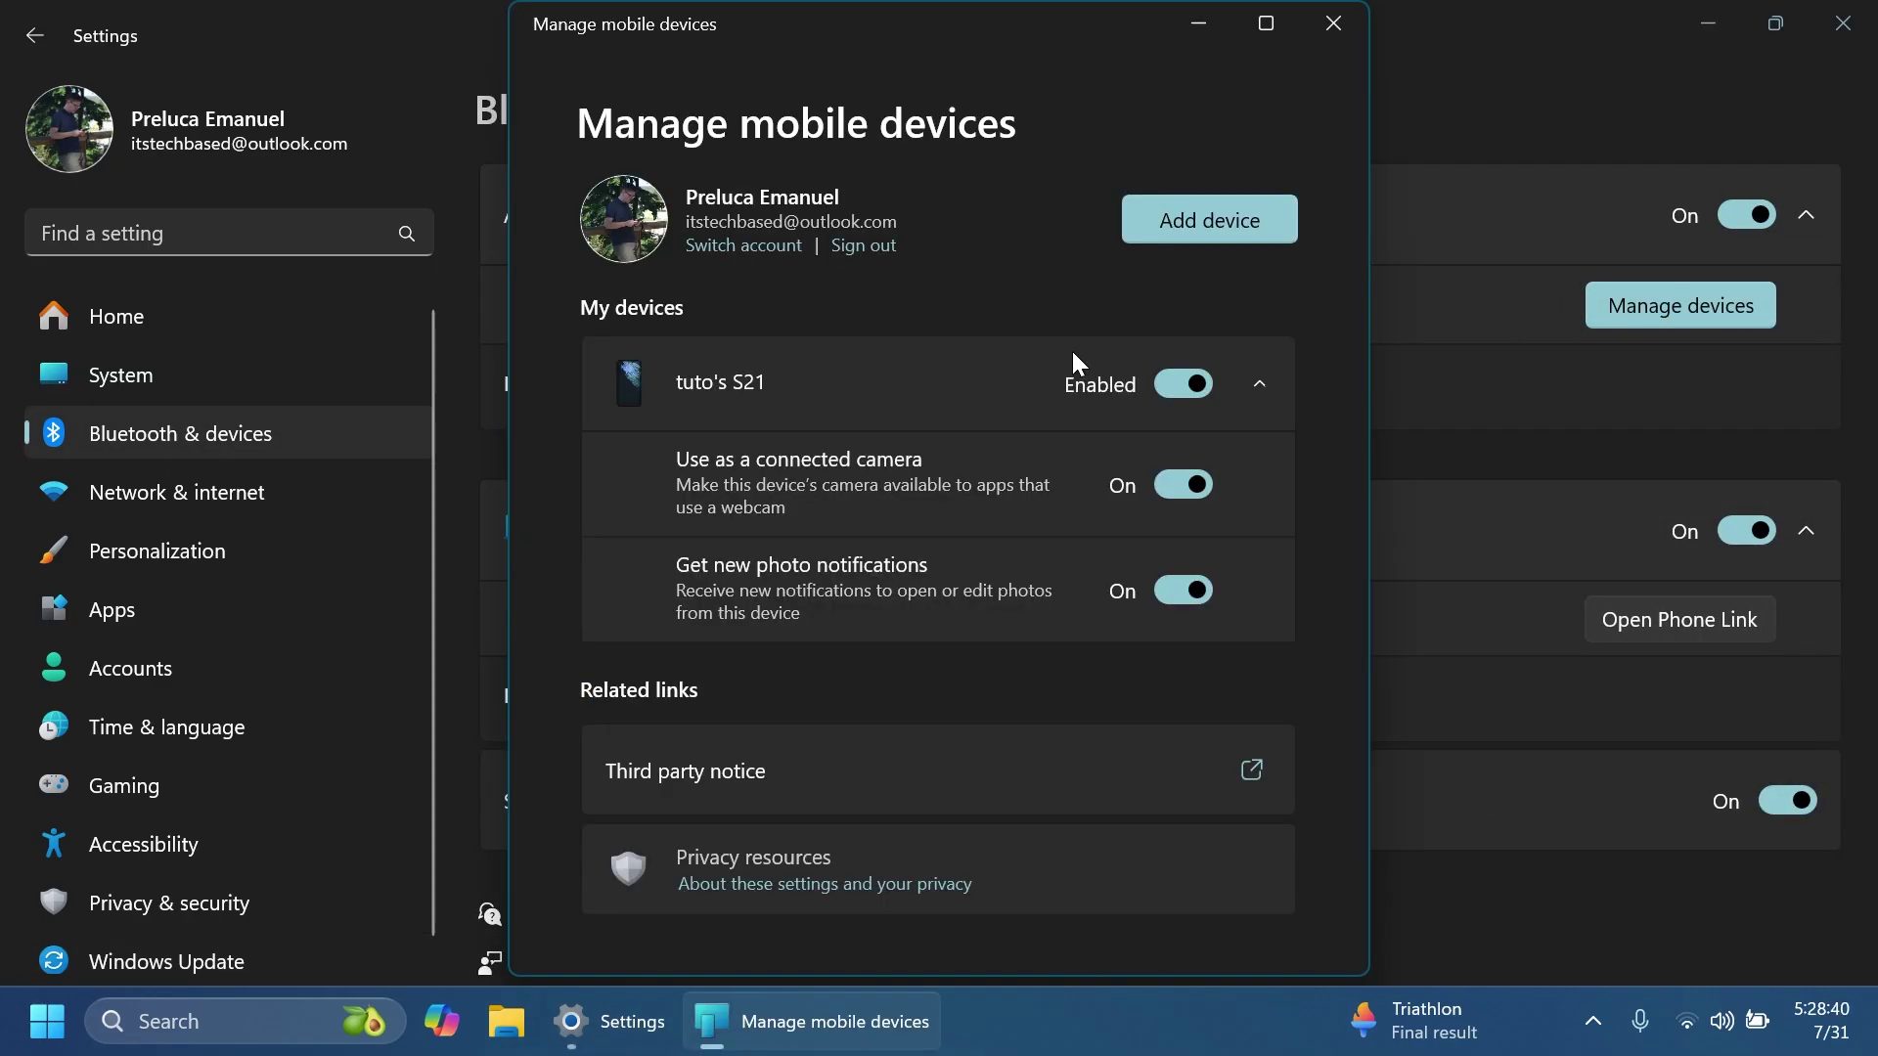